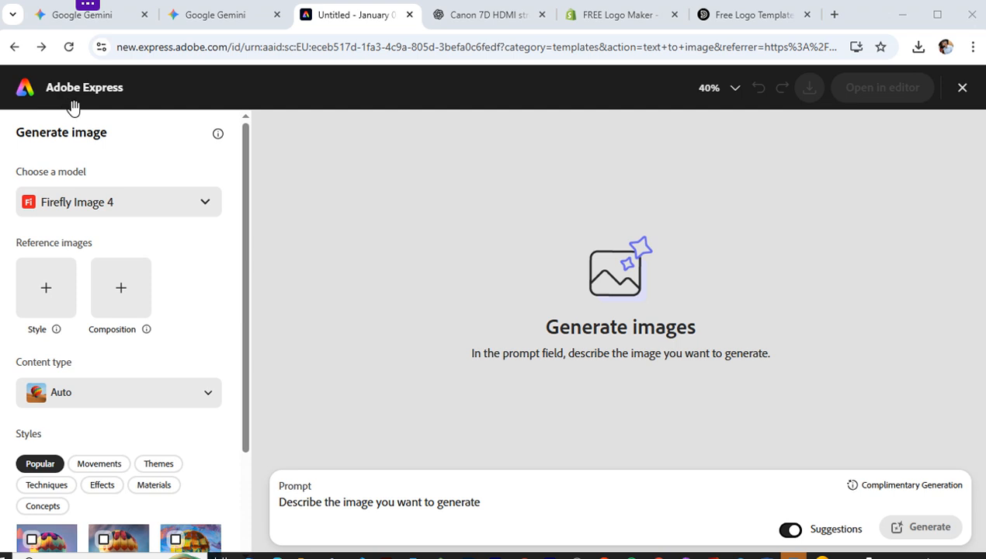
Step: Look over the open Shopify, Design.com and Adobe Express logo tools, dismissing the business keywords dialog on Design.com
left_click(610, 24)
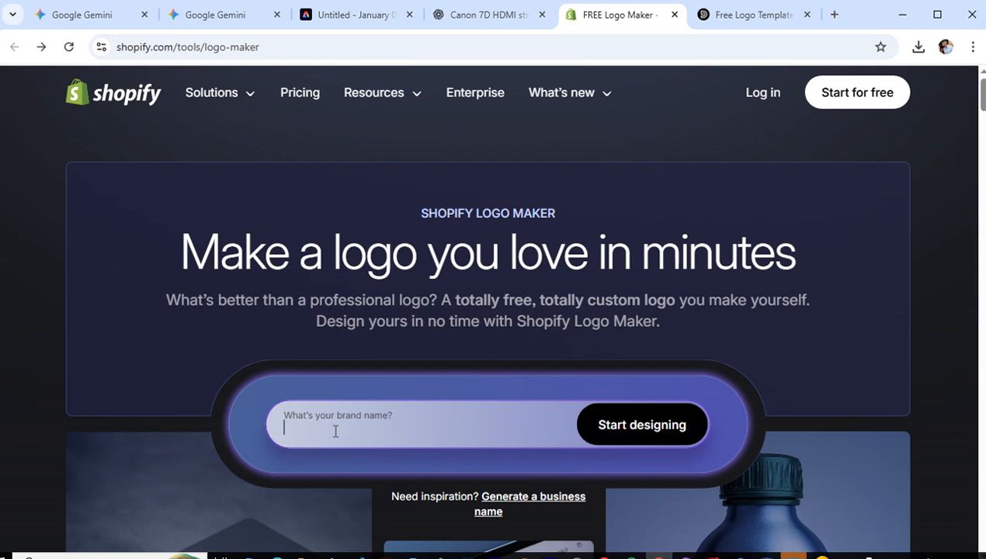
left_click(730, 22)
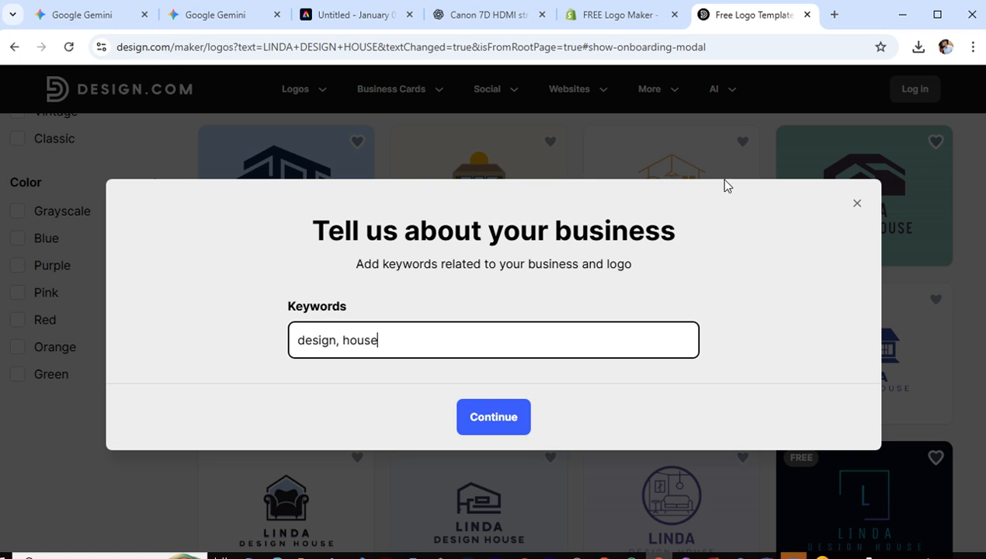
left_click(857, 204)
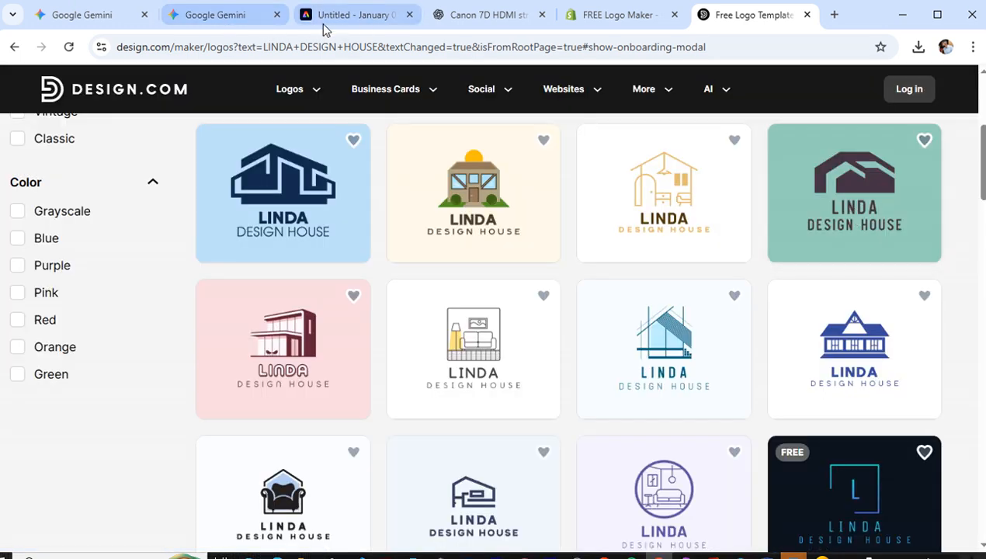
left_click(347, 26)
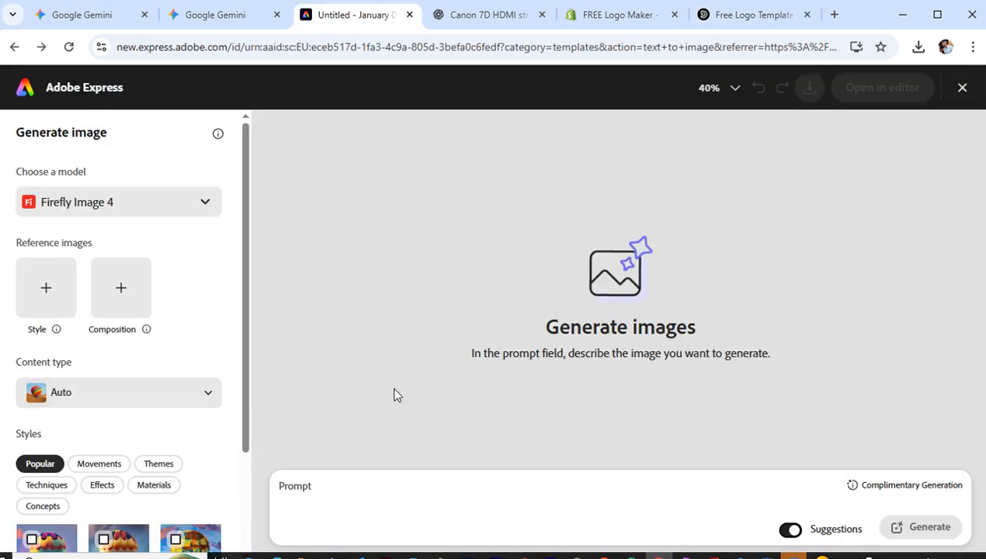
Step: Copy the BELINDA DESIGNS logo prompt from the ChatGPT reply, from its opening luxury 3D logo line through the Quality line
left_click(500, 15)
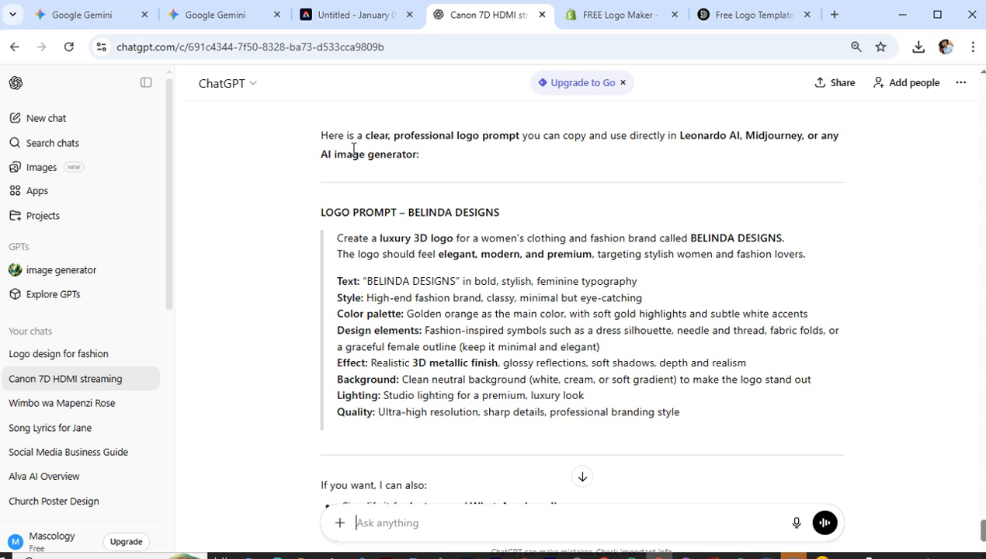
scroll(476, 171, "up", 1)
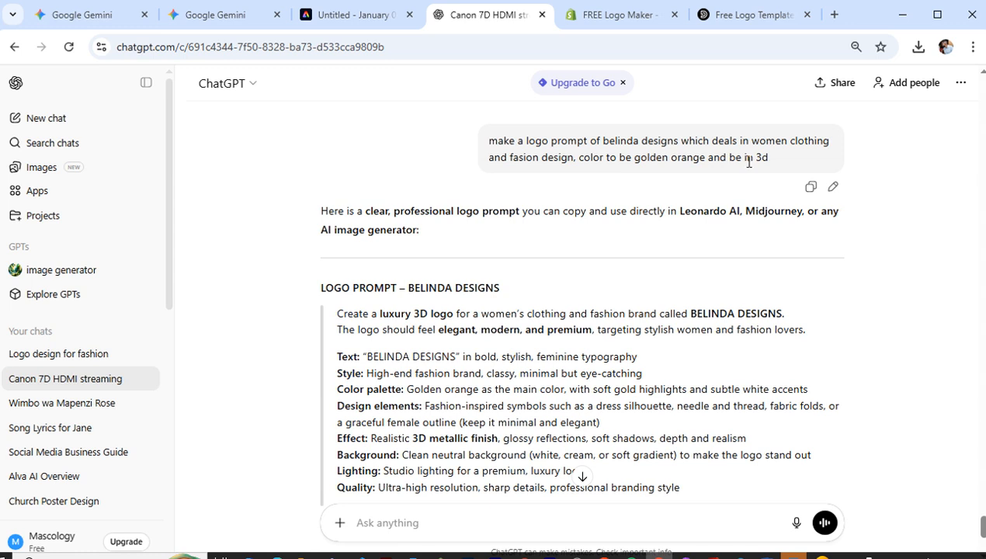
scroll(722, 164, "down", 1)
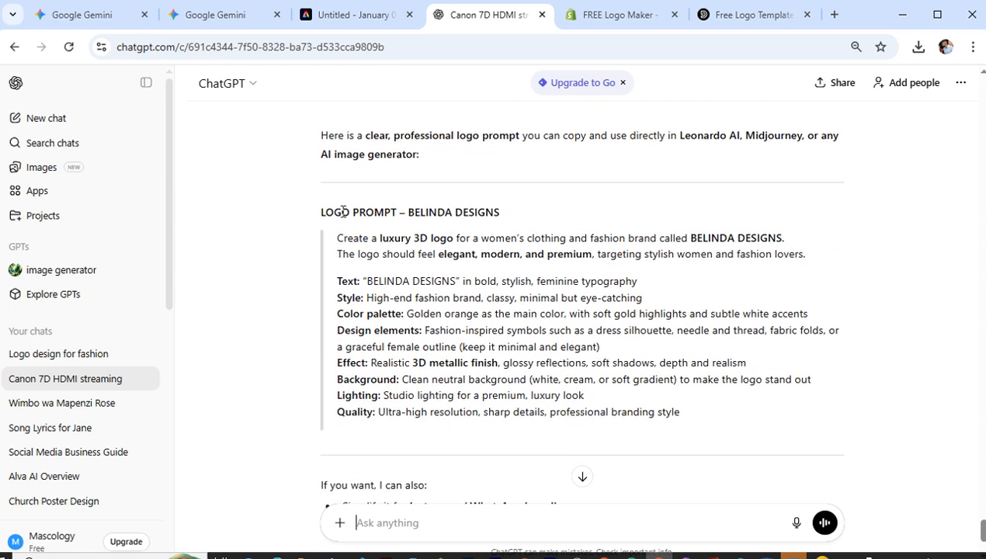
left_click_drag(337, 238, 720, 417)
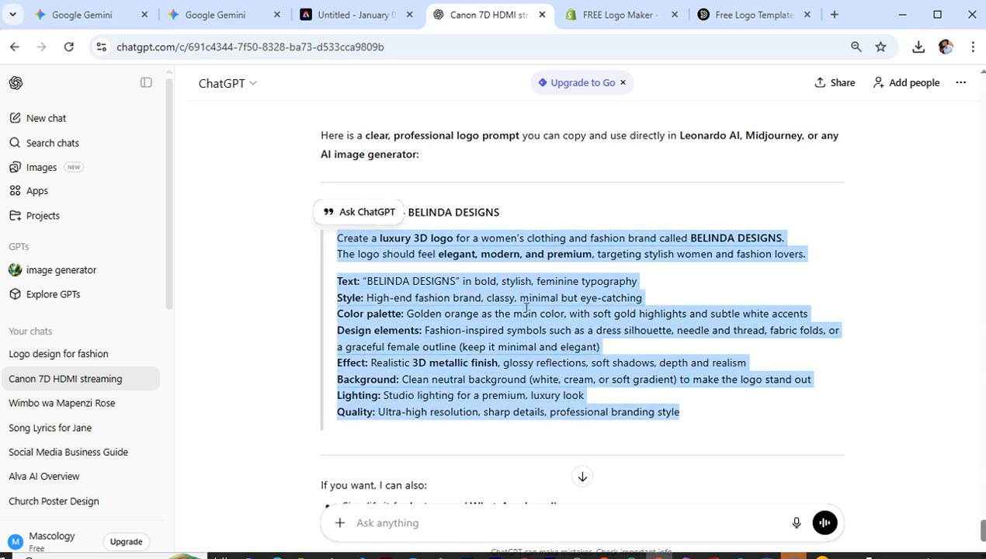
key("ctrl+c")
Step: Paste the copied logo prompt into the Adobe Express image generator and generate the images
left_click(347, 15)
left_click(477, 482)
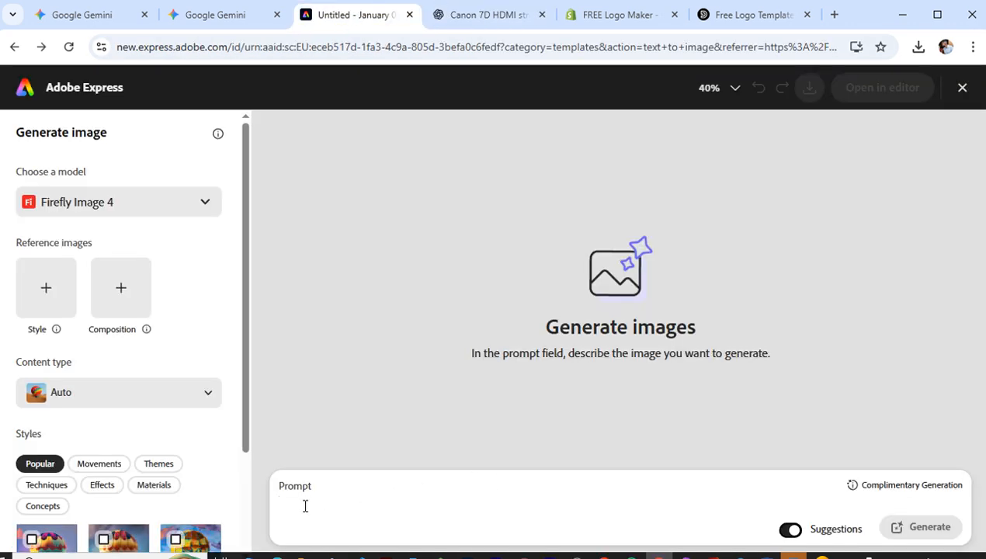
key("ctrl+v")
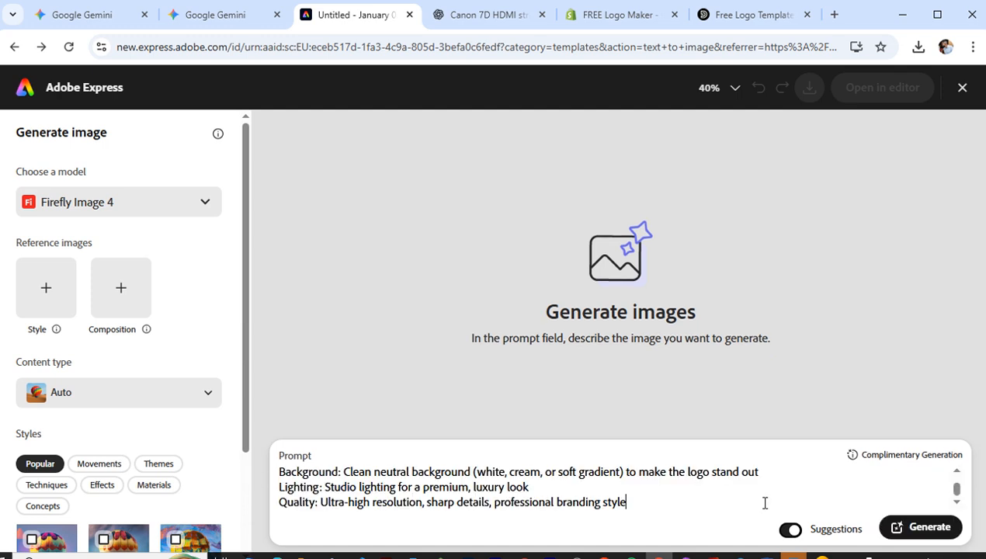
left_click(916, 532)
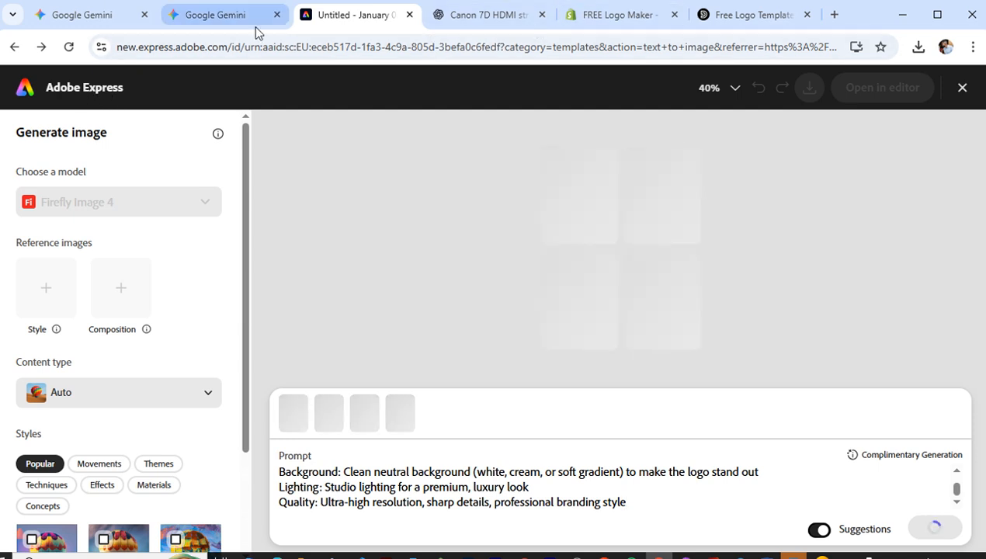
Step: Enter "BELINDA BEUTY AND fasion design" as the brand name in Shopify Logo Maker and try to start designing
left_click(613, 28)
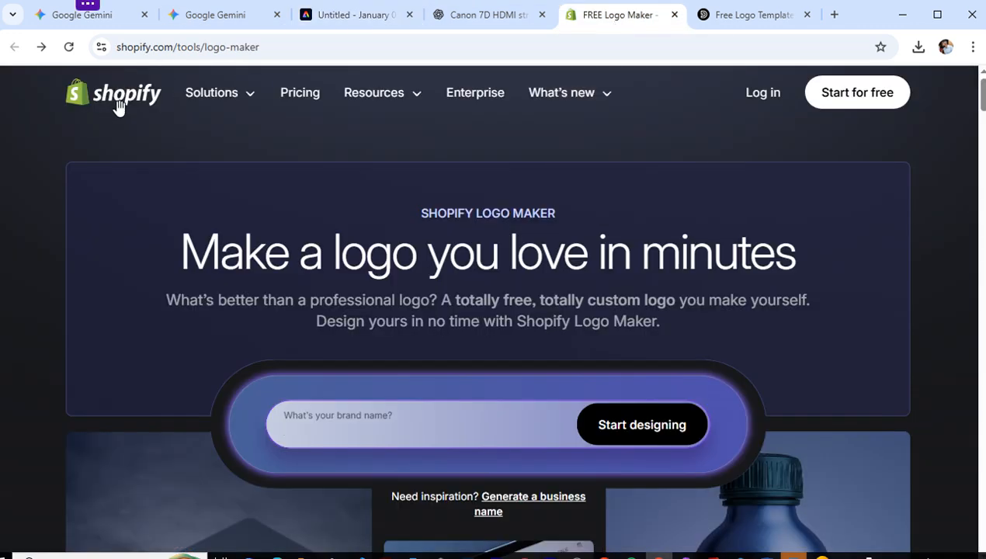
left_click(312, 433)
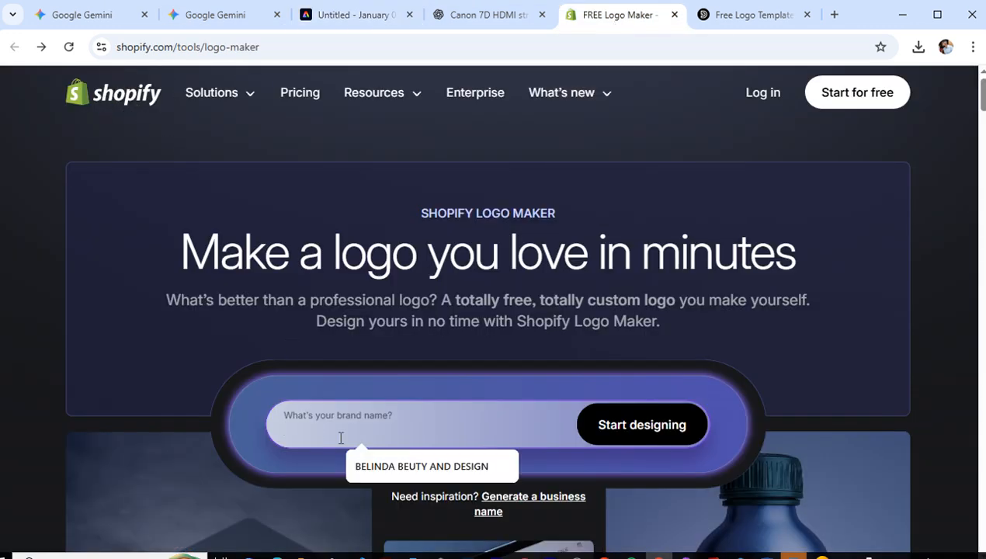
left_click(409, 468)
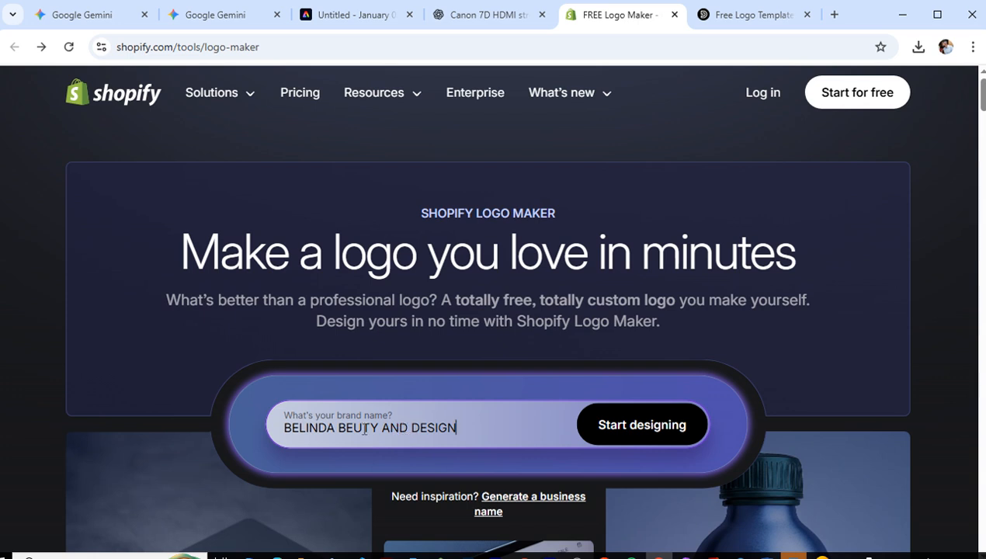
left_click_drag(413, 428, 537, 428)
type("fasion design")
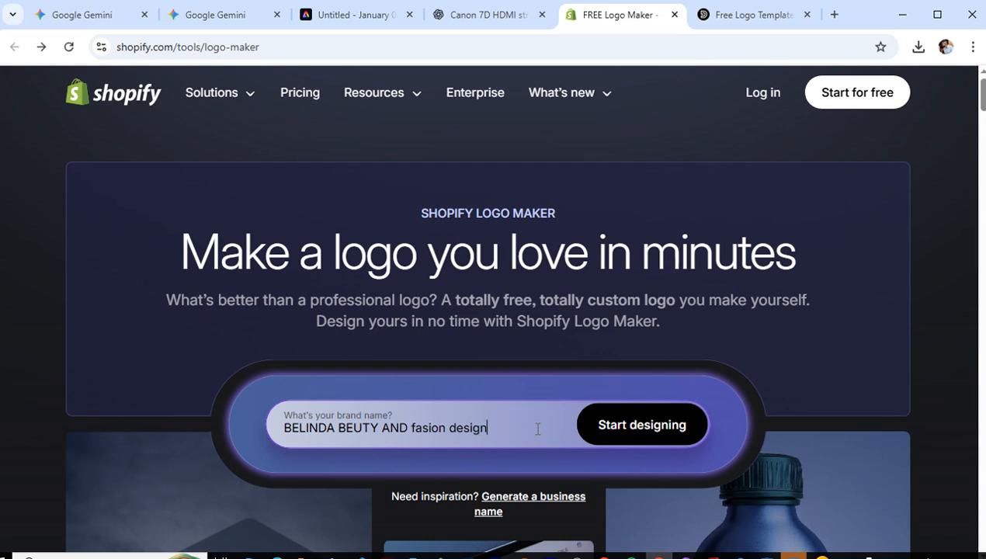
left_click(645, 428)
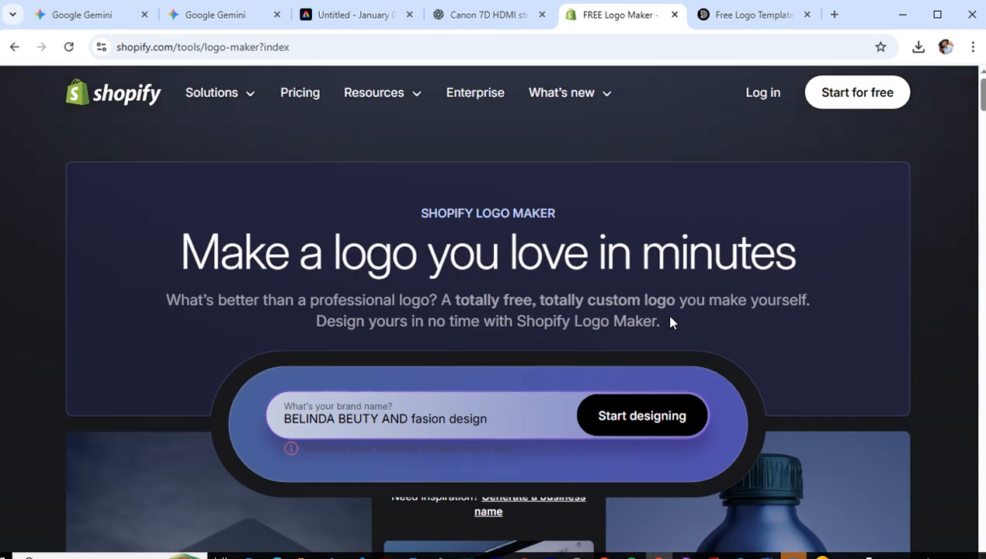
scroll(684, 304, "down", 3)
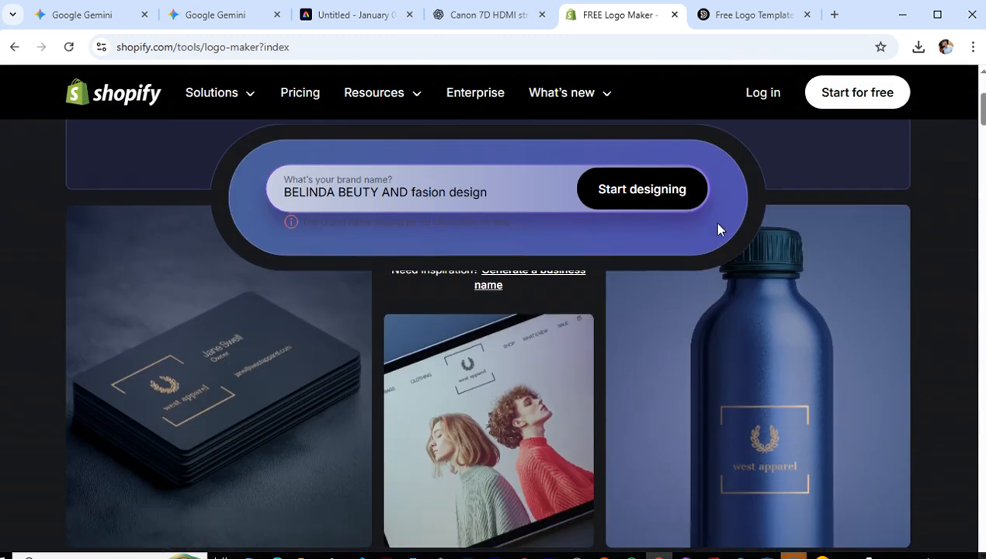
left_click(634, 197)
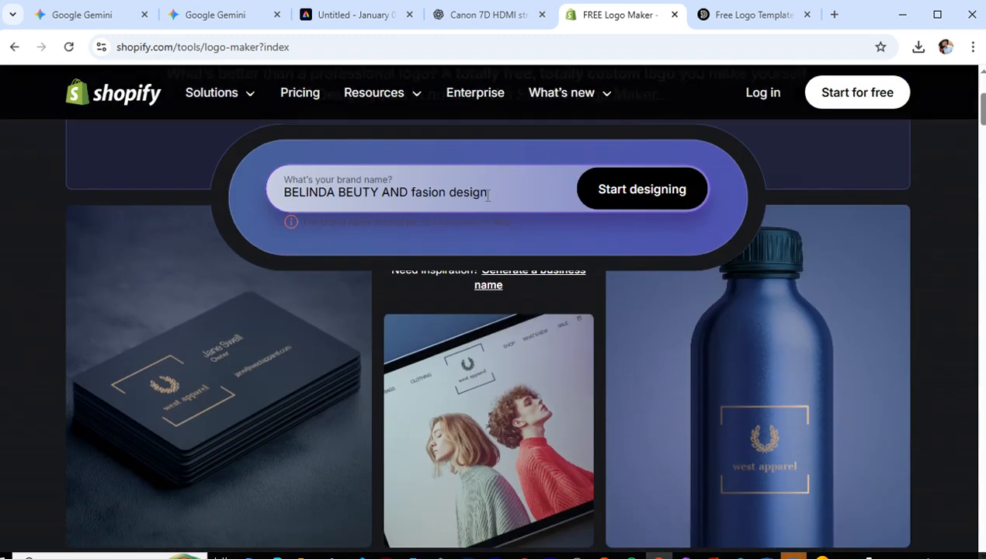
Step: Clear the business name in the Design.com logo search
left_click(737, 15)
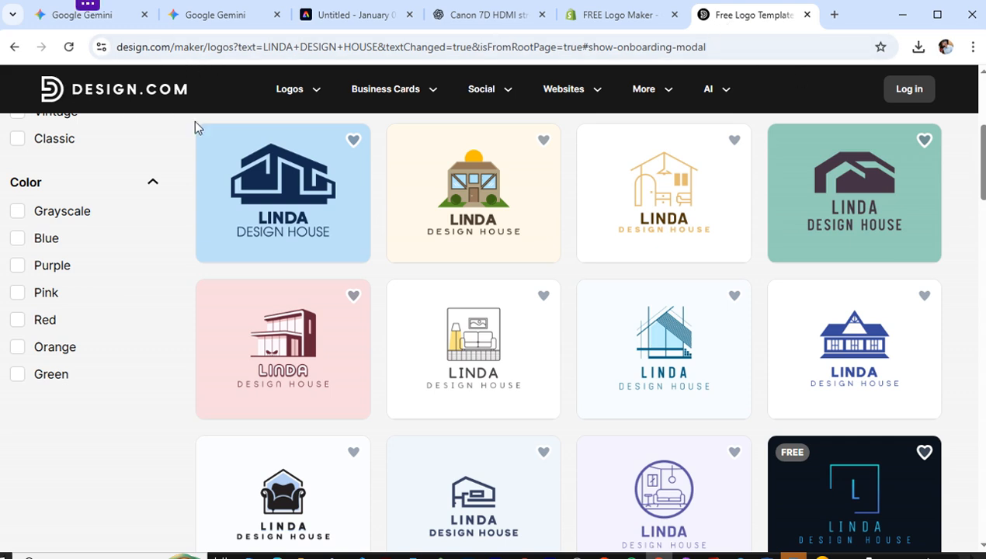
scroll(519, 341, "up", 4)
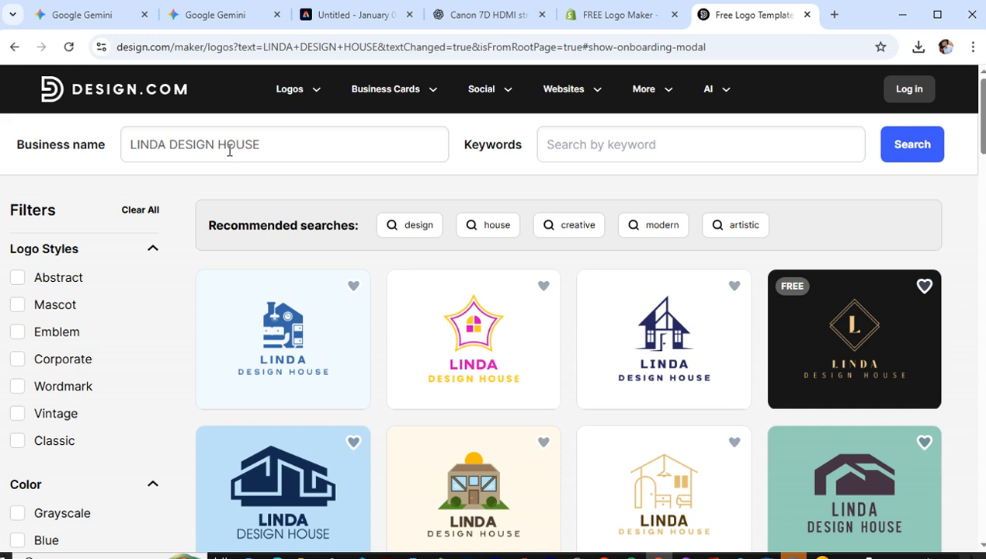
left_click_drag(269, 142, 61, 144)
key("BackSpace")
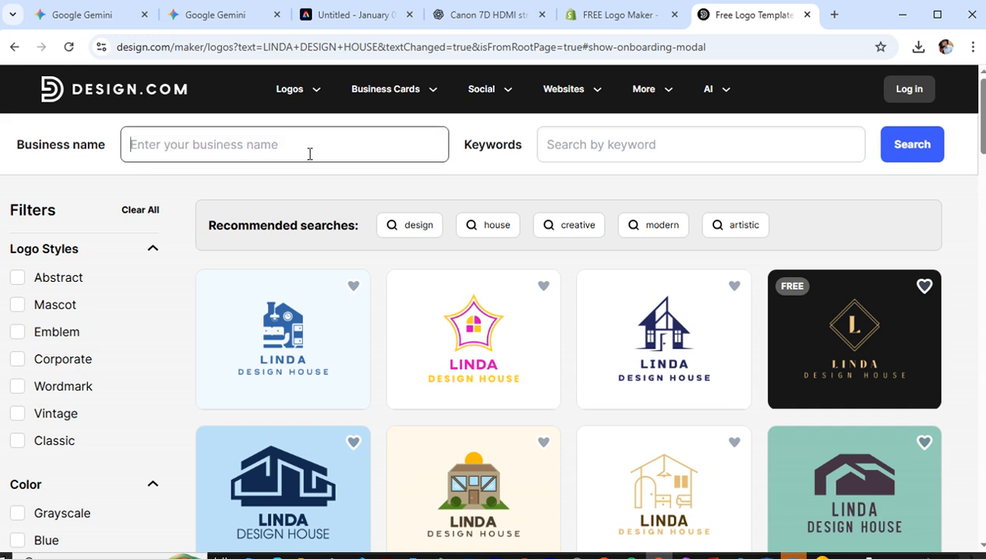
Step: Switch to Adobe Express and download all four generated BELINDA DESIGNS logo images
left_click(341, 19)
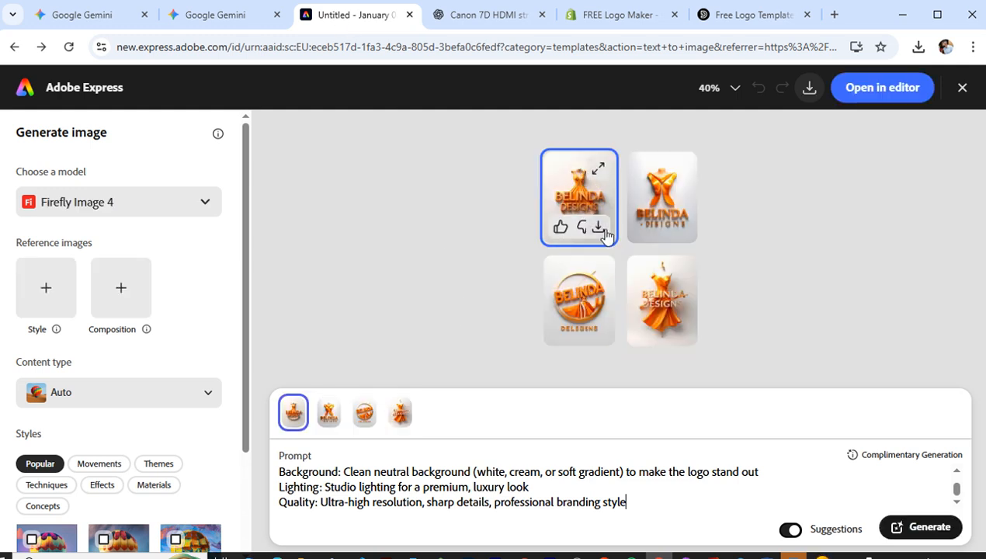
left_click(598, 228)
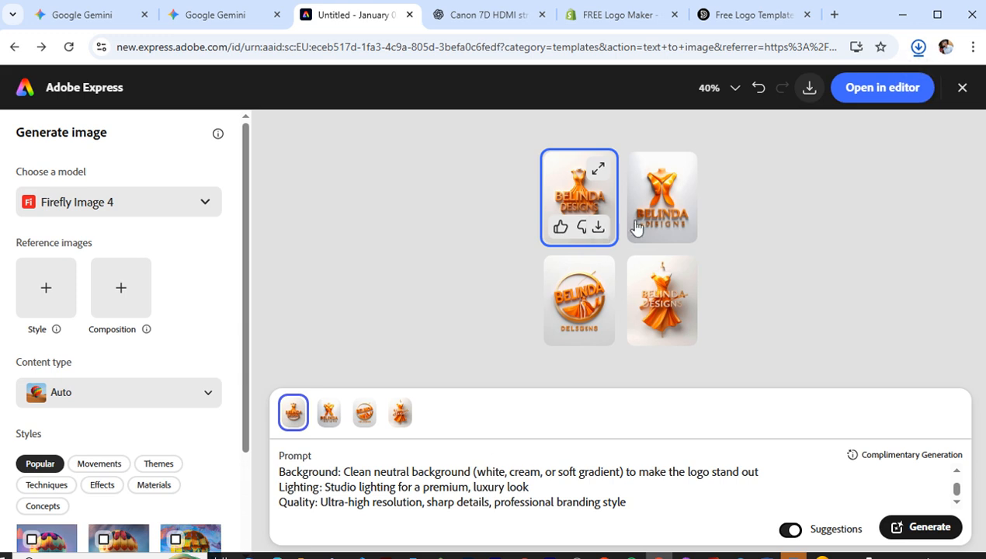
left_click(677, 229)
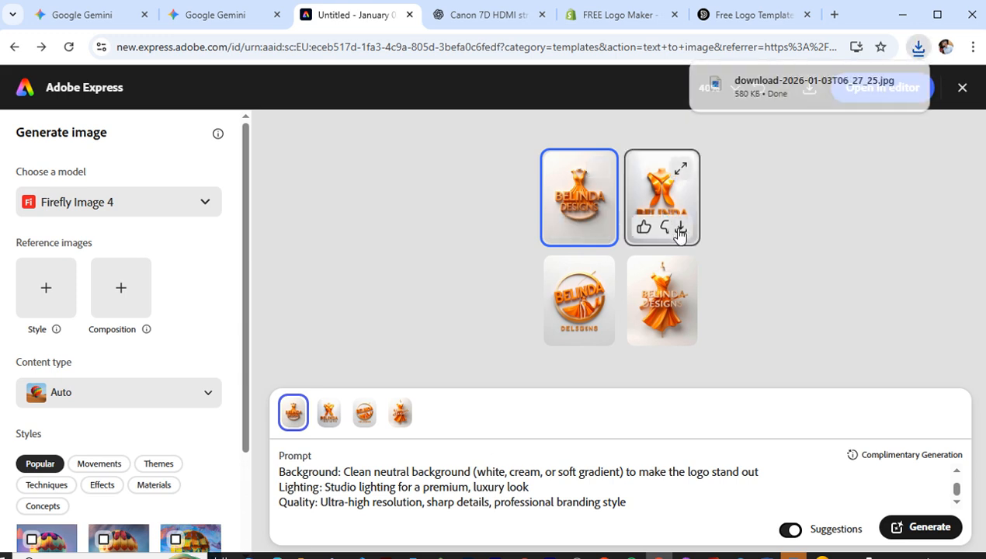
left_click(598, 331)
left_click(680, 330)
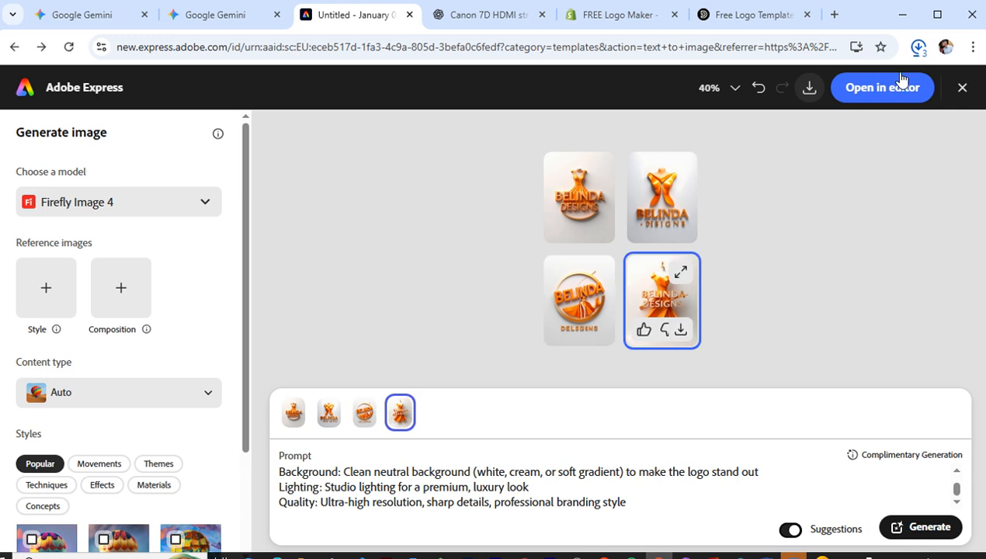
Step: Open the downloaded image download-2026-01-03T06_27_30.jpg, examine the dress logo, and close the viewer
left_click(917, 48)
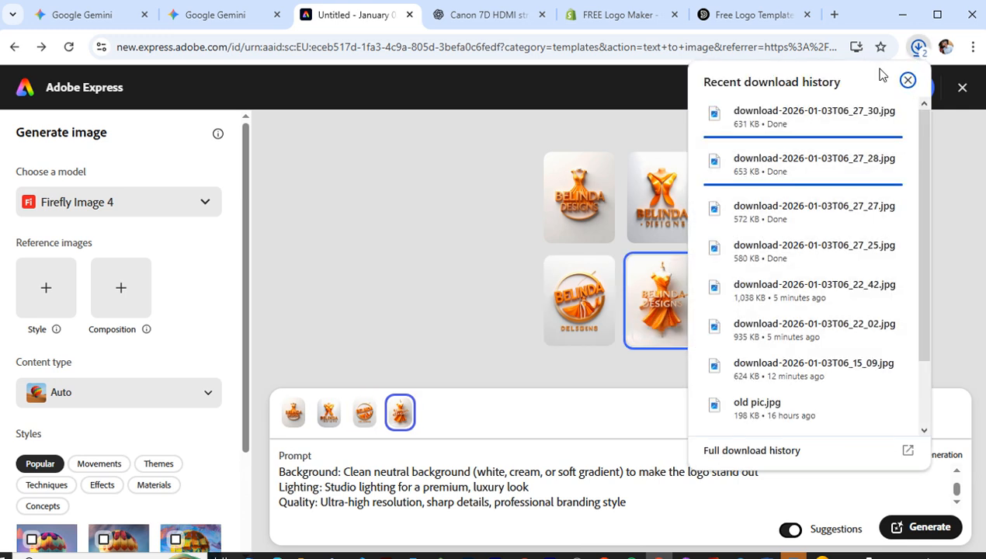
left_click(780, 117)
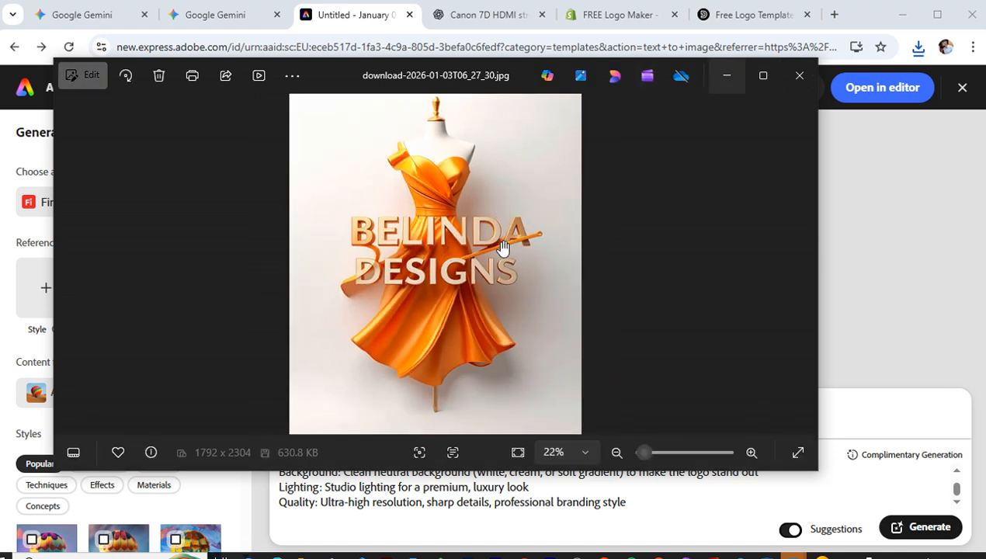
left_click(804, 77)
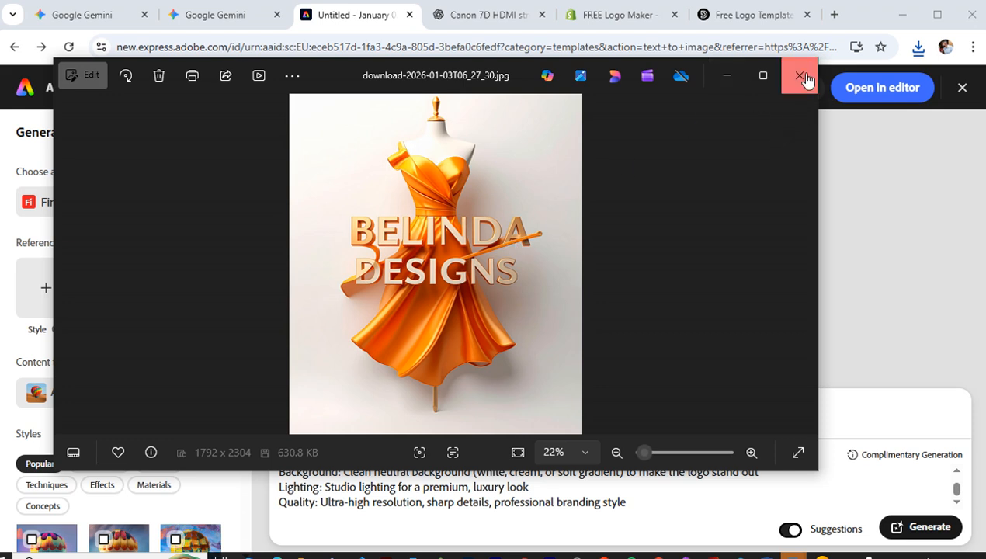
Step: Open download-2026-01-03T06_27_28.jpg, examine the lettering and artwork of the circular logo up close, and close the viewer
left_click(919, 50)
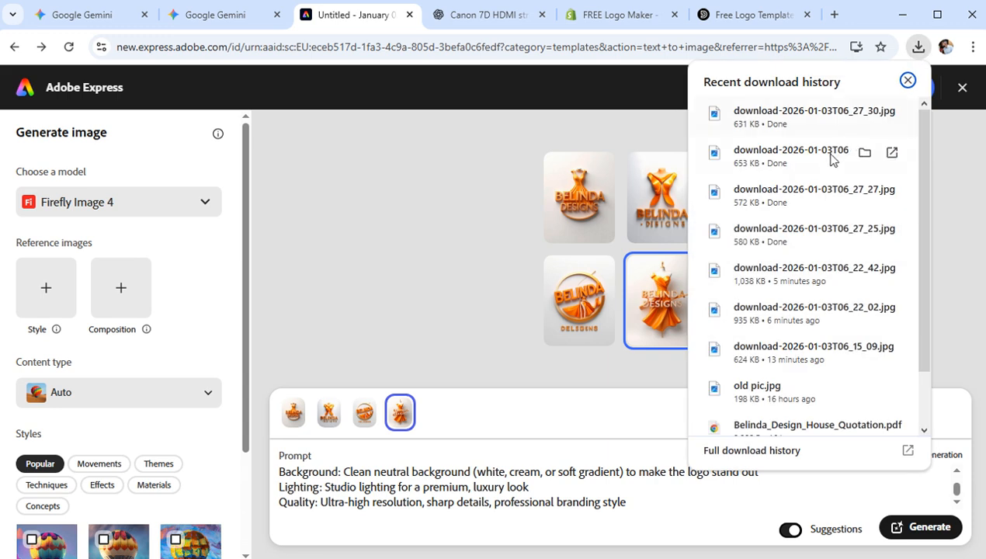
left_click(792, 156)
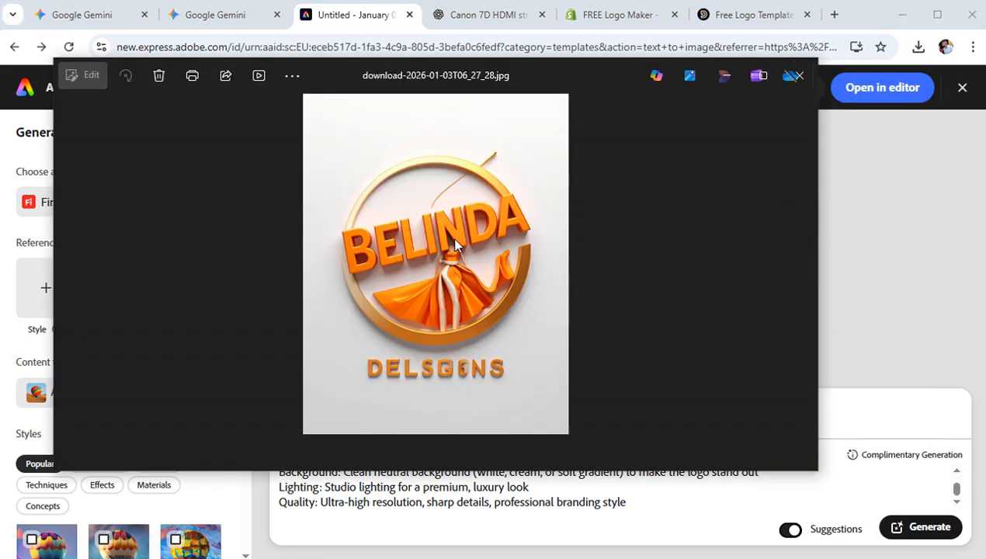
scroll(521, 210, "up", 3)
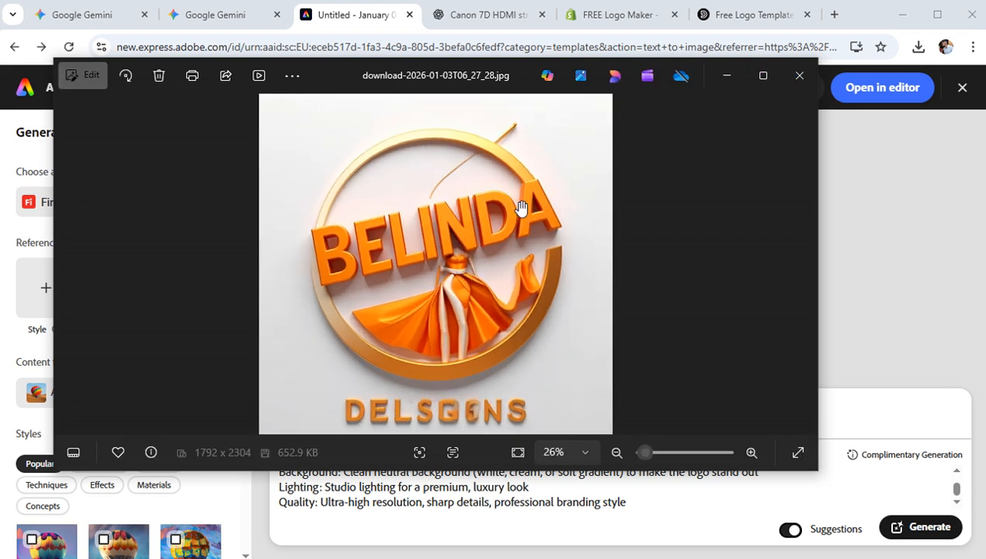
scroll(523, 225, "down", 1)
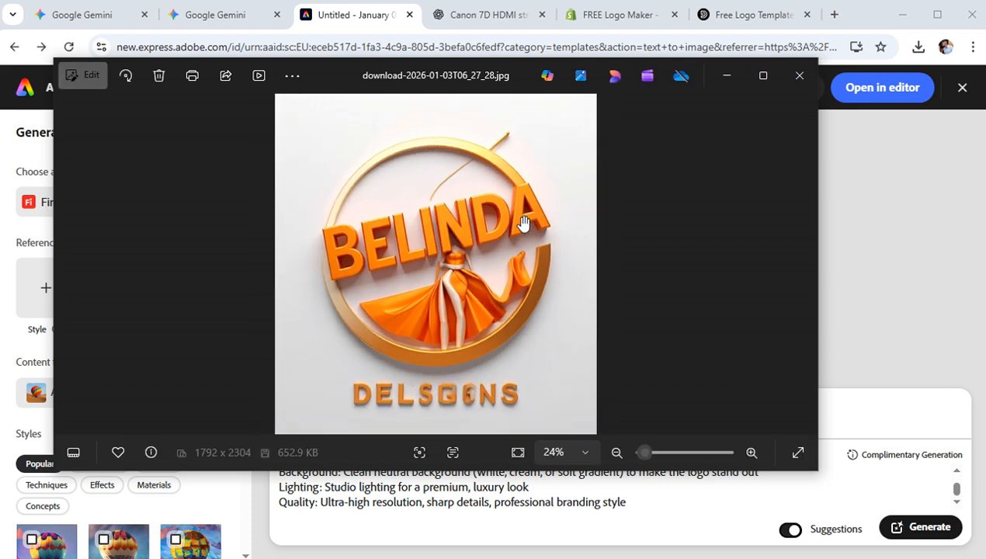
scroll(523, 223, "down", 1)
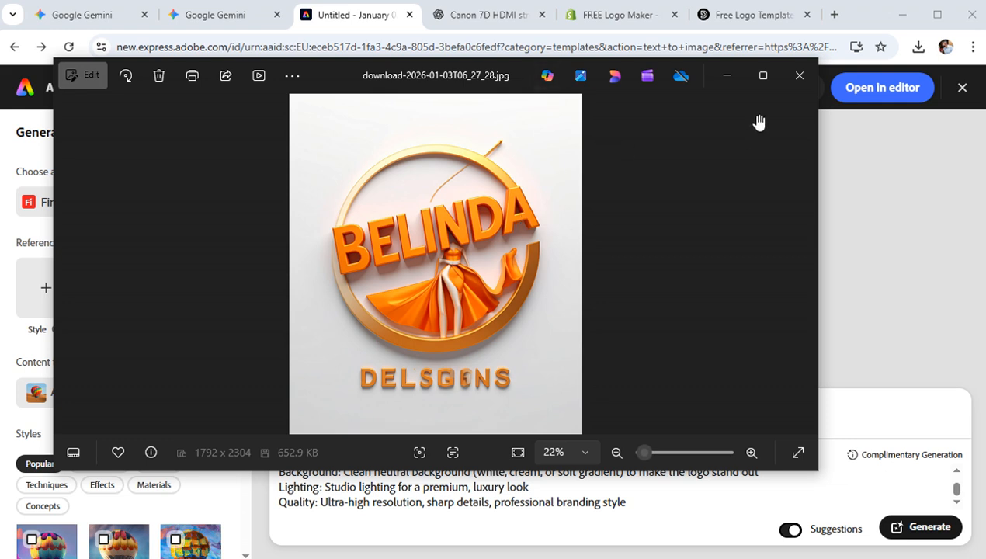
left_click(799, 75)
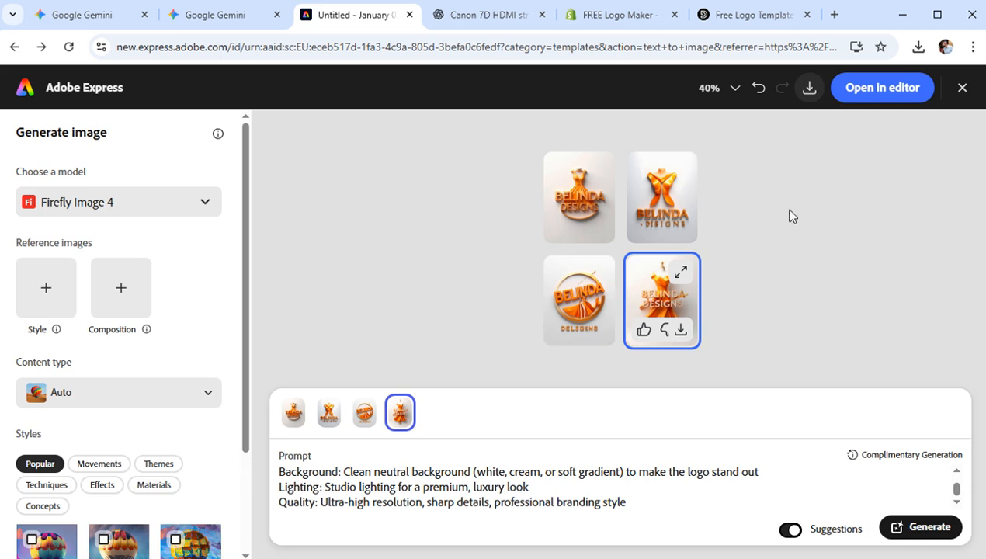
Step: Open download-2026-01-03T06_27_27.jpg, examine the bodice artwork and BELINDA DESIGNS lettering up close, and close the viewer
left_click(919, 48)
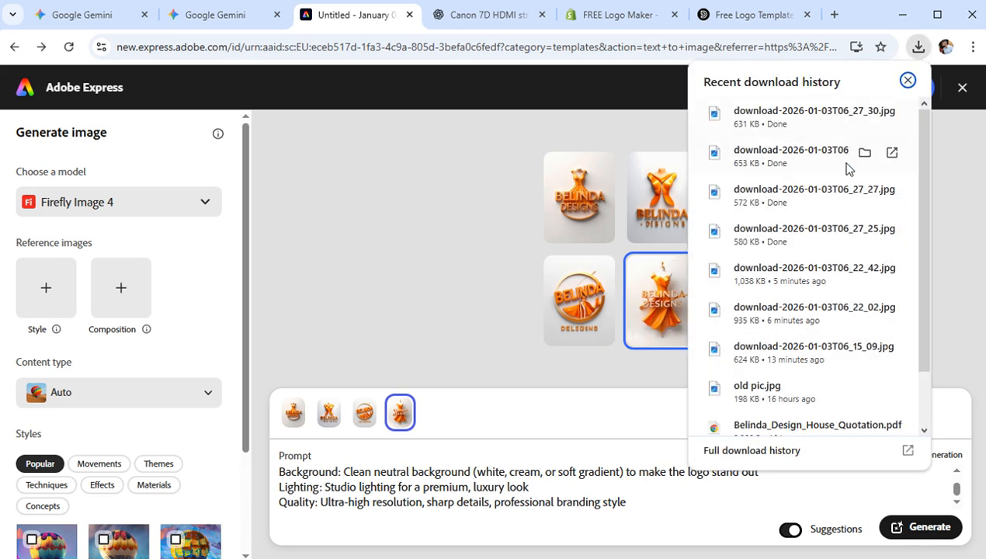
left_click(815, 199)
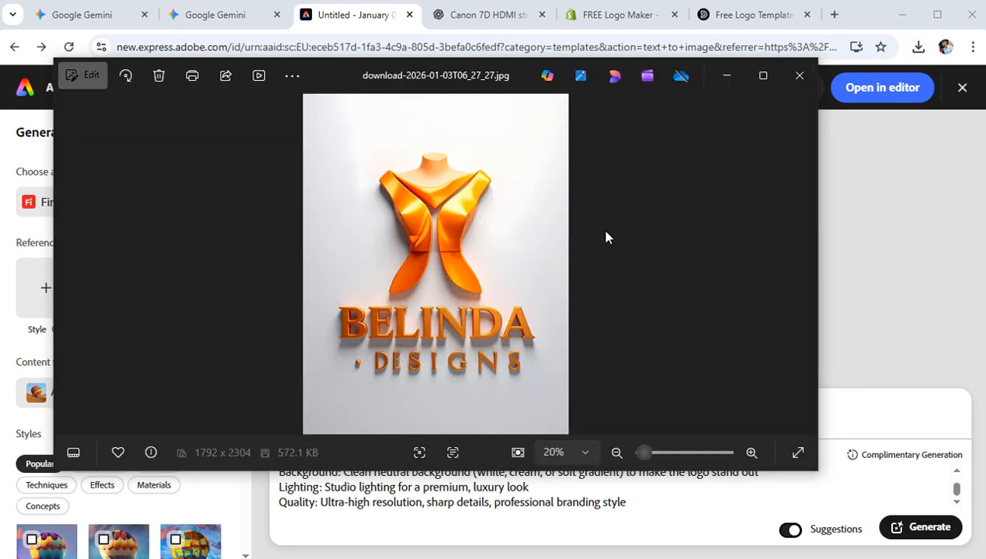
scroll(519, 214, "up", 3)
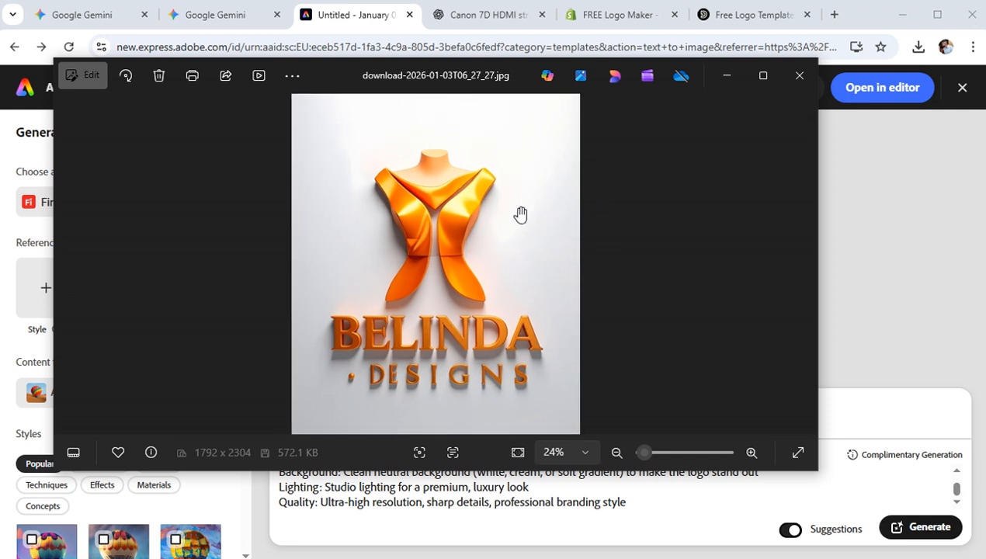
left_click_drag(499, 277, 575, 216)
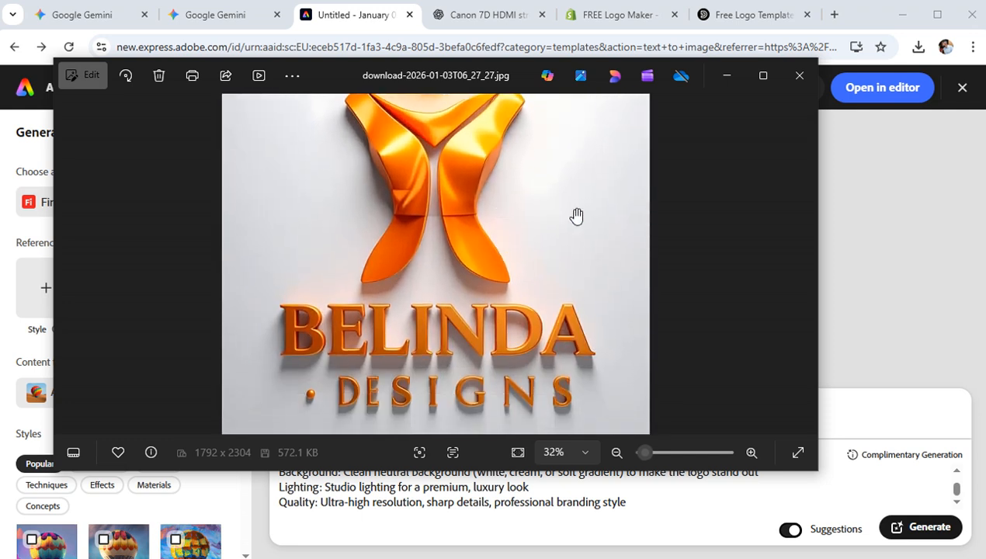
left_click(799, 80)
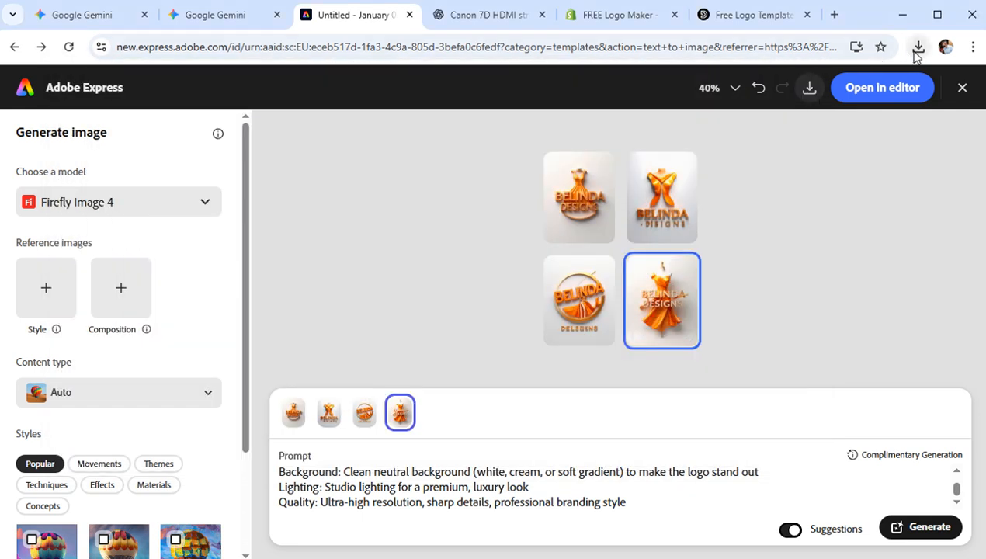
Step: Open download-2026-01-03T06_27_30.jpg for a brief look at the flowing dress logo and close the viewer
left_click(917, 48)
left_click(790, 115)
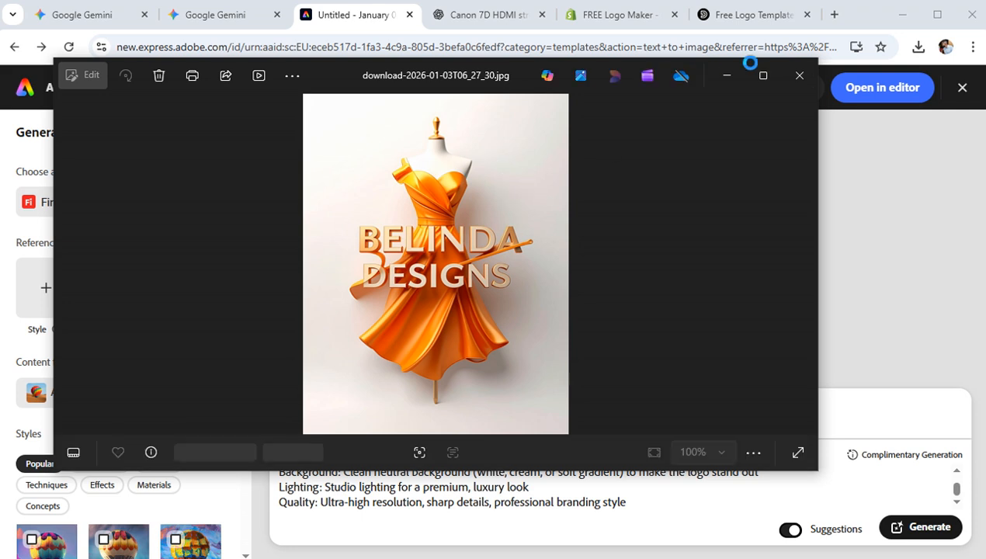
left_click(792, 89)
Step: Open download-2026-01-03T06_27_25.jpg, examine the dress logo with the curved line under the lettering, and close the viewer
left_click(918, 46)
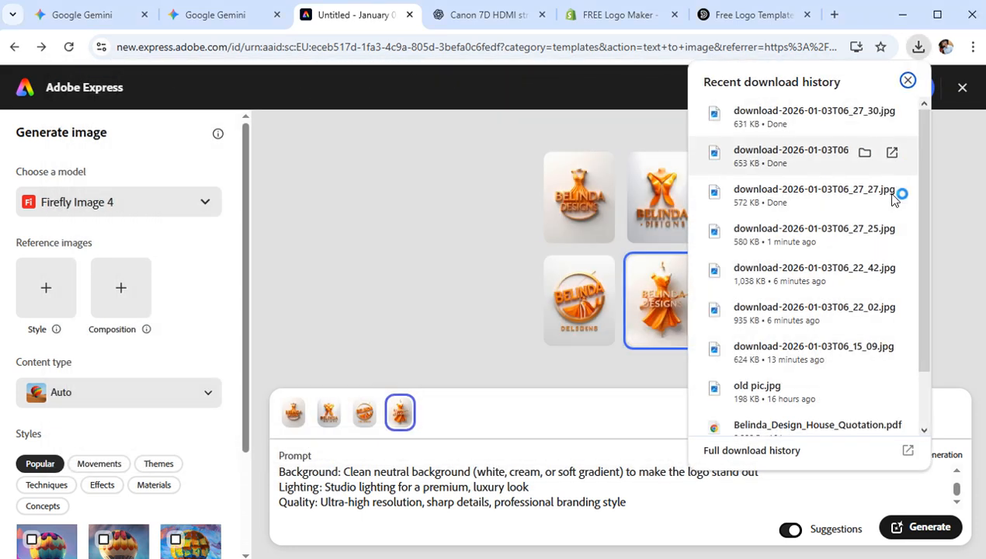
left_click(787, 229)
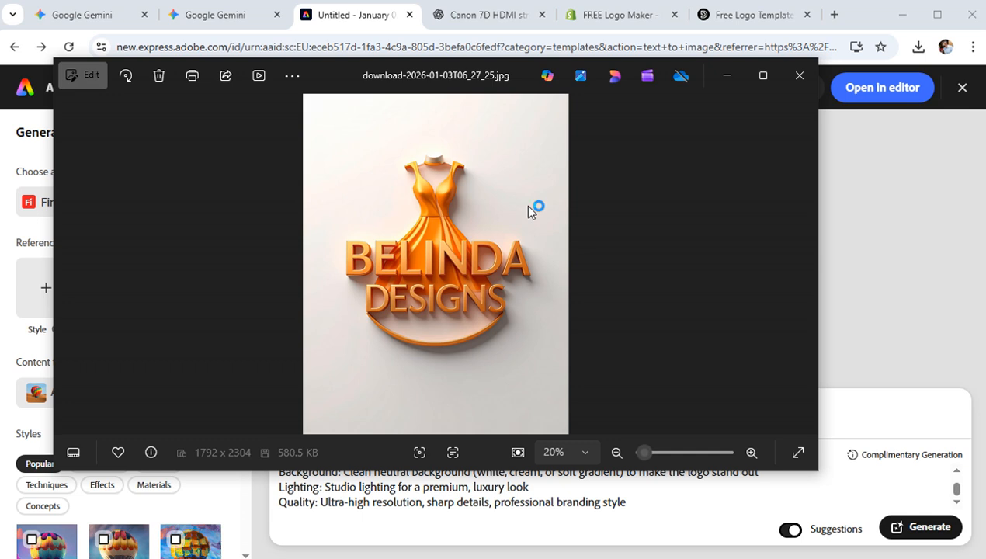
left_click(799, 75)
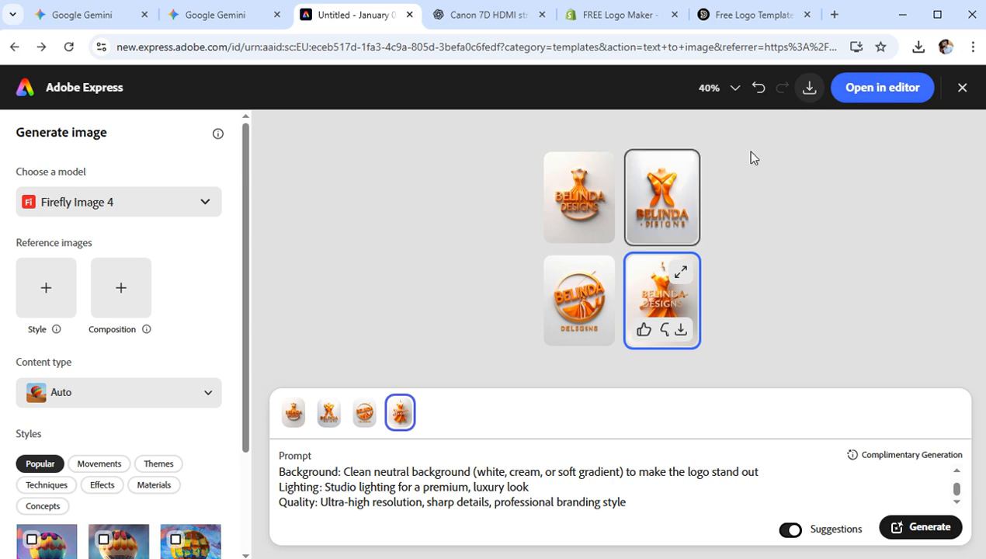
Step: Reopen download-2026-01-03T06_27_30.jpg, review the lettering across the flowing one-shoulder dress, and close the viewer
left_click(918, 46)
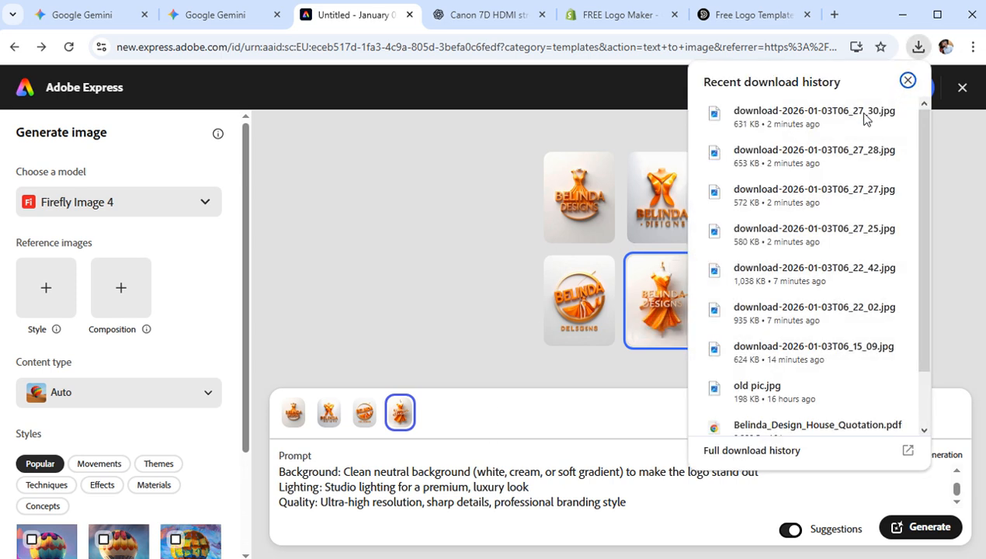
left_click(797, 117)
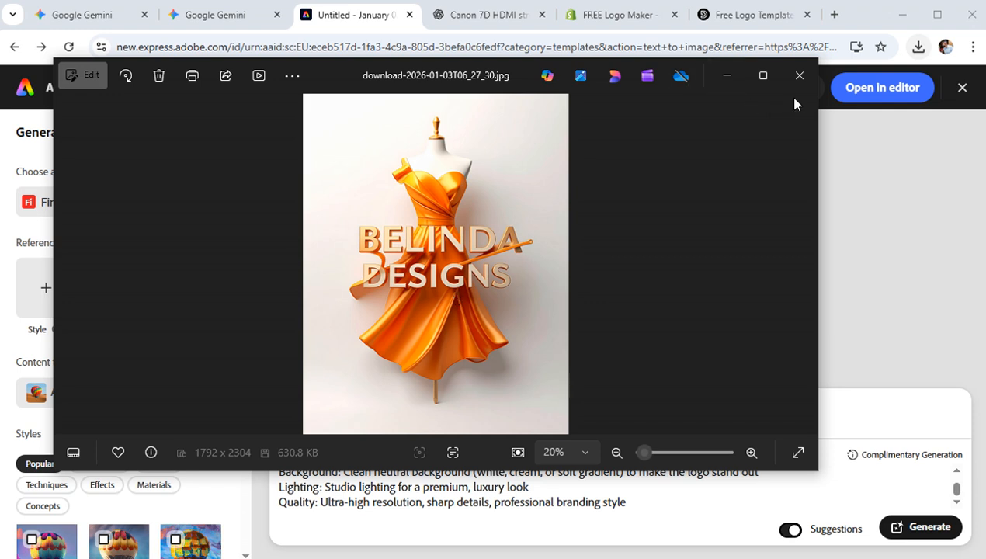
left_click(799, 75)
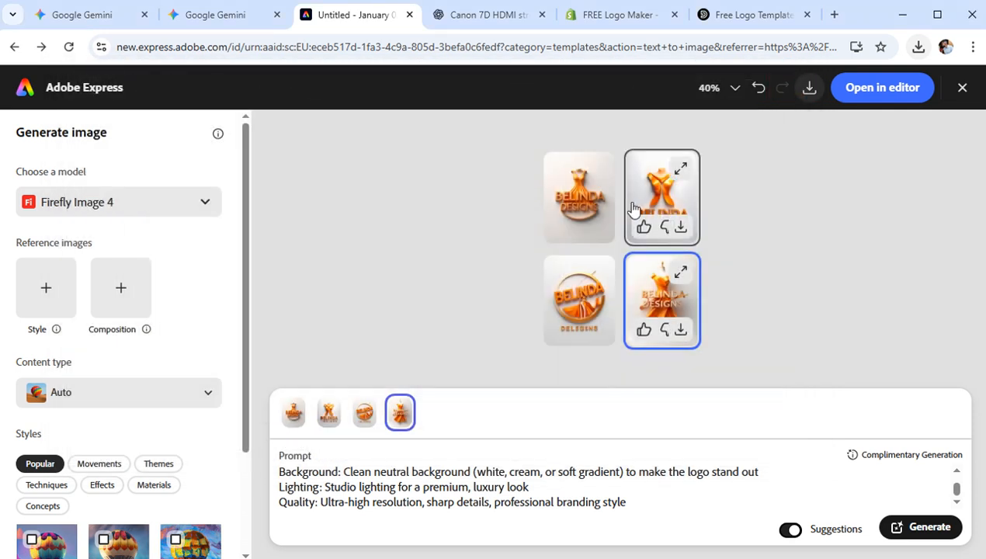